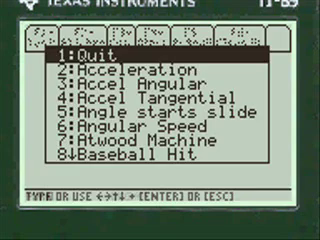
pyautogui.press('Return')
pyautogui.press('Escape')
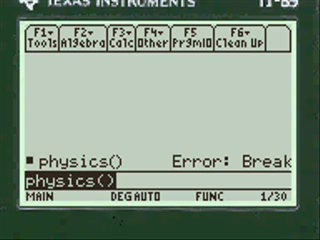
pyautogui.press('Return')
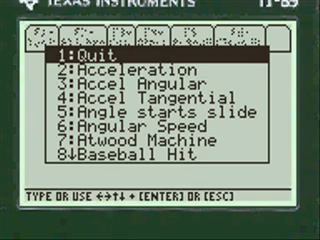
pyautogui.press('Down')
pyautogui.press('Down')
pyautogui.press('Down')
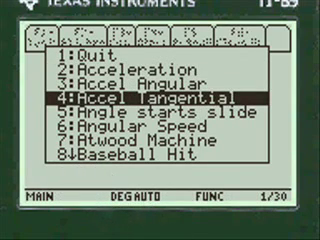
pyautogui.press('Down')
pyautogui.press('Down')
pyautogui.press('Down')
pyautogui.press('Down')
pyautogui.press('Down')
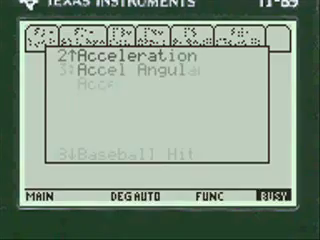
pyautogui.press('Down')
pyautogui.press('Down')
pyautogui.press('Down')
pyautogui.press('Down')
pyautogui.press('Down')
pyautogui.press('Down')
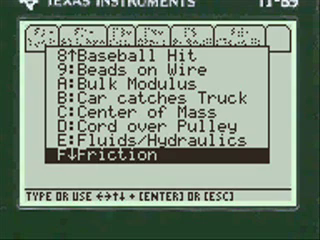
pyautogui.press('Return')
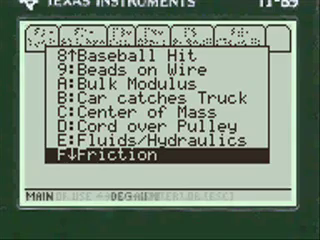
pyautogui.press('Up')
pyautogui.press('Up')
pyautogui.press('Up')
pyautogui.press('Up')
pyautogui.press('Up')
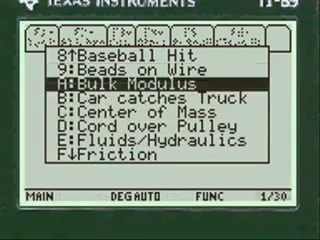
pyautogui.press('Up')
pyautogui.press('Up')
pyautogui.press('Up')
pyautogui.press('Up')
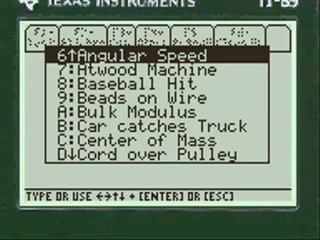
pyautogui.press('Up')
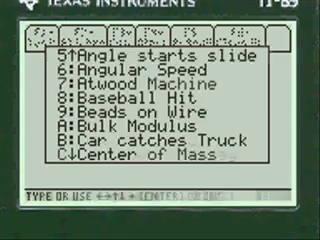
pyautogui.press('Up')
pyautogui.press('Up')
pyautogui.press('Up')
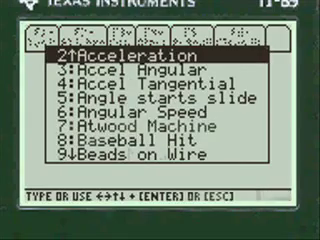
# Open Acceleration and pick setup 8:m,Ff,θ to display α = g[sin(θ) − Ff/(mg)].
pyautogui.press('Return')
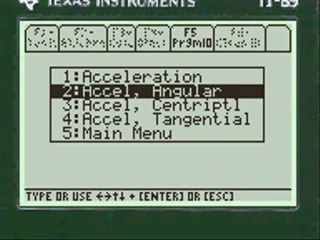
pyautogui.press('Return')
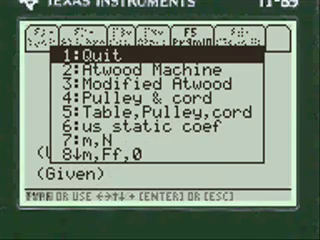
pyautogui.press('Down')
pyautogui.press('Down')
pyautogui.press('Down')
pyautogui.press('Down')
pyautogui.press('Down')
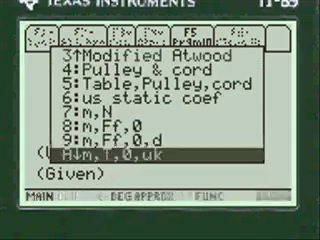
pyautogui.press('Down')
pyautogui.press('Down')
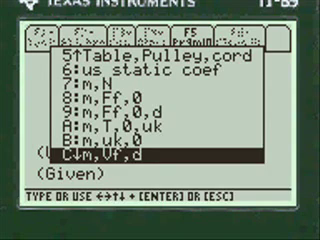
pyautogui.press('Up')
pyautogui.press('Up')
pyautogui.press('Up')
pyautogui.press('Up')
pyautogui.press('Up')
pyautogui.press('Up')
pyautogui.press('Up')
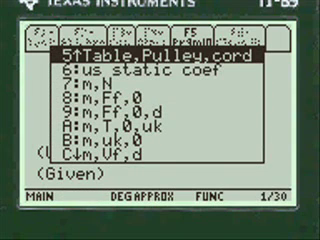
pyautogui.press('Down')
pyautogui.press('Down')
pyautogui.press('Down')
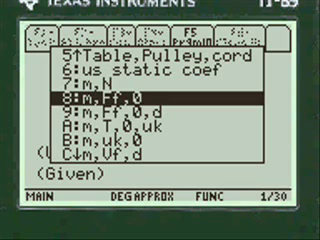
pyautogui.press('Return')
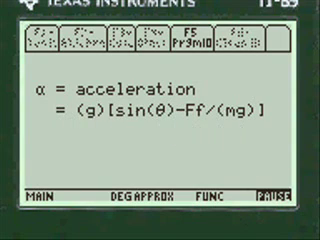
# Enter mass 15 kg, incline angle 23° and friction force 45 N, then list the inputs.
pyautogui.press('Return')
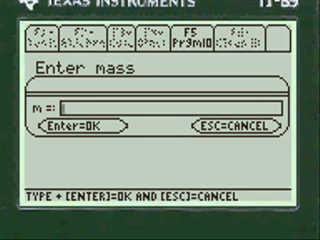
pyautogui.write('15')
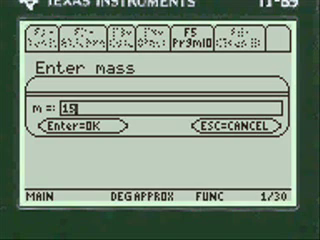
pyautogui.press('Return')
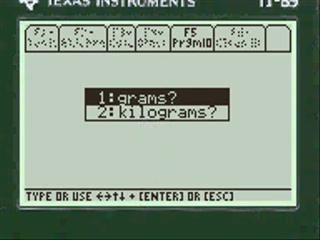
pyautogui.press('Return')
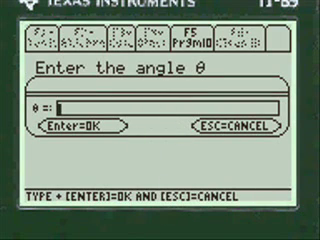
pyautogui.write('23')
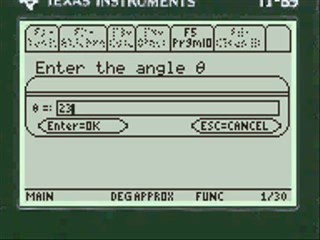
pyautogui.press('Return')
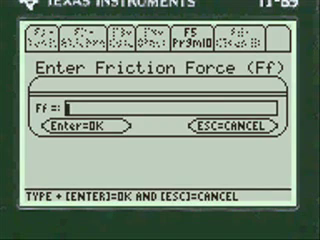
pyautogui.write('4')
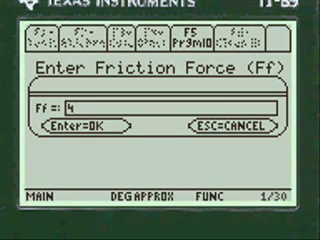
pyautogui.write('5')
pyautogui.press('Return')
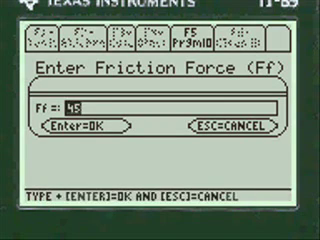
pyautogui.press('Return')
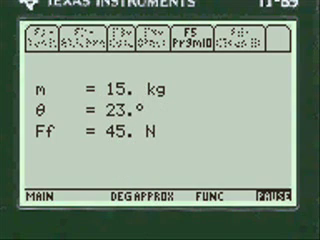
# Choose Change and re-enter mass 15 in grams, angle 23° and friction force 45 N.
pyautogui.press('Return')
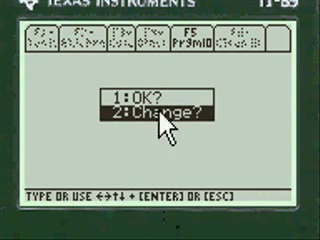
pyautogui.press('Return')
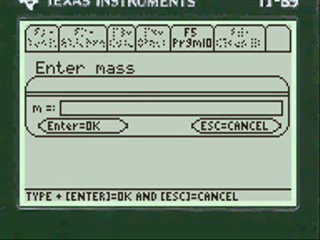
pyautogui.write('15')
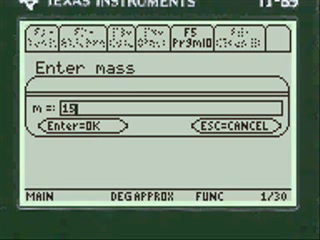
pyautogui.press('Return')
pyautogui.press('Return')
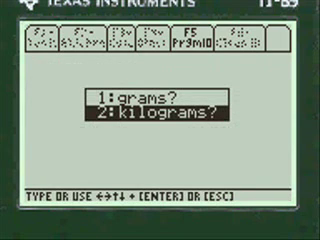
pyautogui.press('Return')
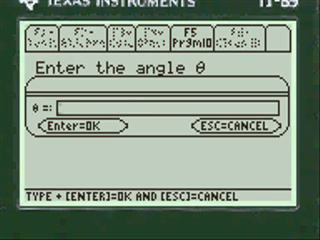
pyautogui.write('23')
pyautogui.press('Return')
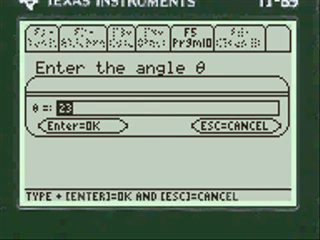
pyautogui.press('Return')
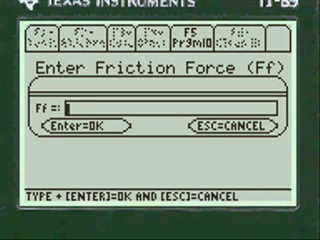
pyautogui.write('45')
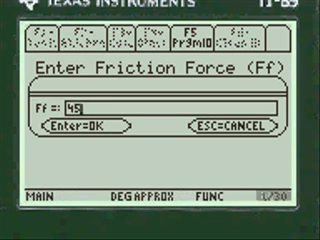
pyautogui.press('Return')
pyautogui.press('Return')
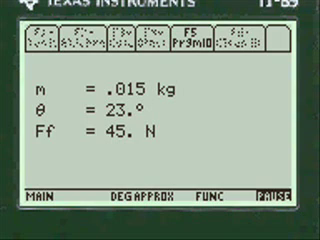
# Accept the inputs with OK and step through the substitution to α = -2996.2 m/s².
pyautogui.press('Return')
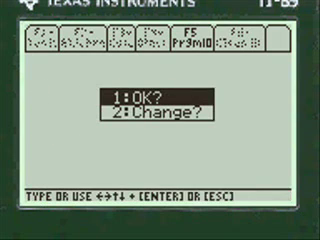
pyautogui.press('Return')
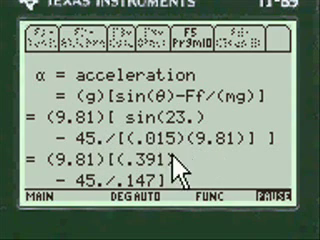
pyautogui.press('Return')
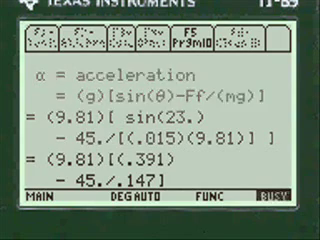